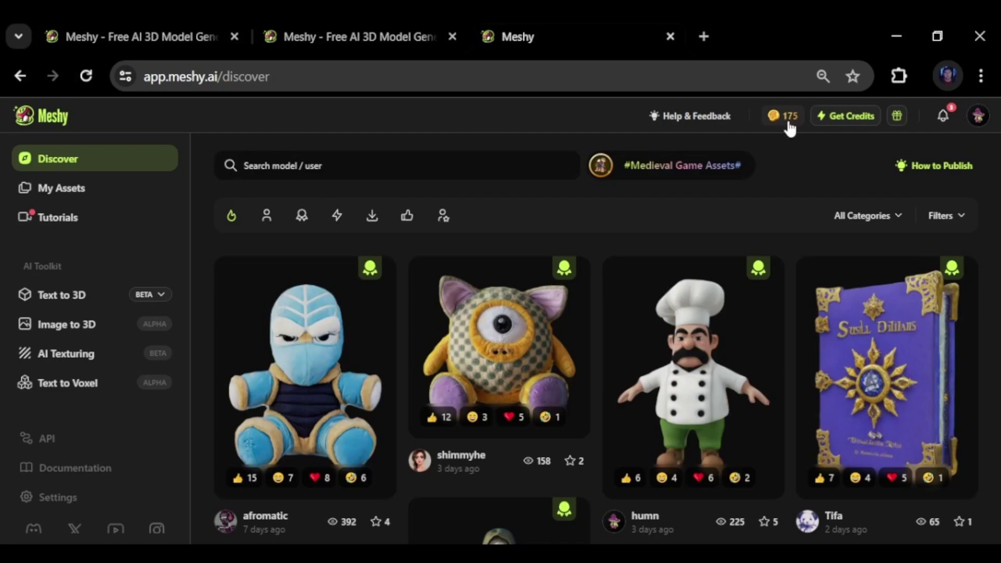
Step: Review the yearly subscription plans offered for more credits, and close the plan overview
left_click(862, 117)
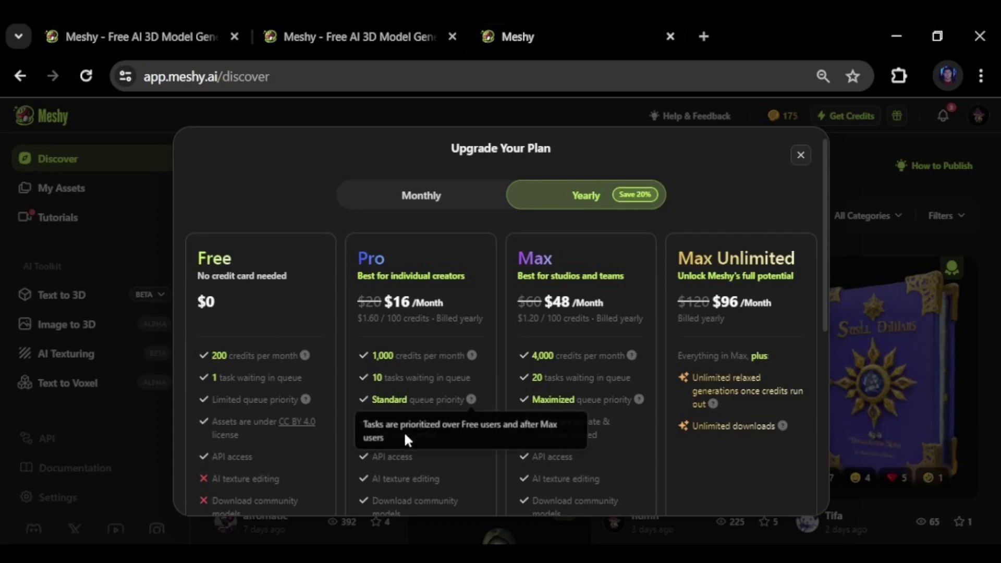
left_click(800, 156)
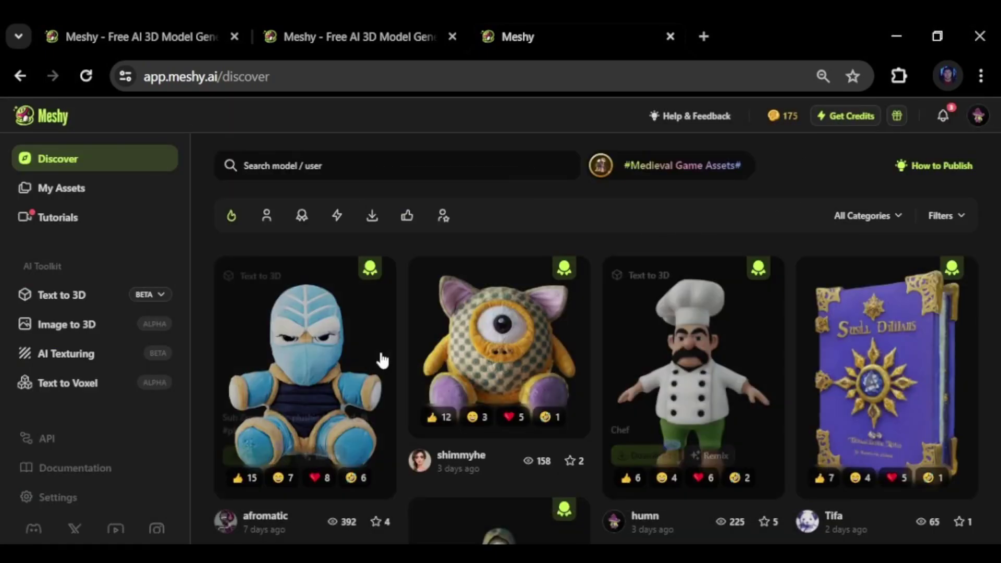
Step: Open the community Chef model's details and examine the model from several angles and distances
mouse_move(719, 349)
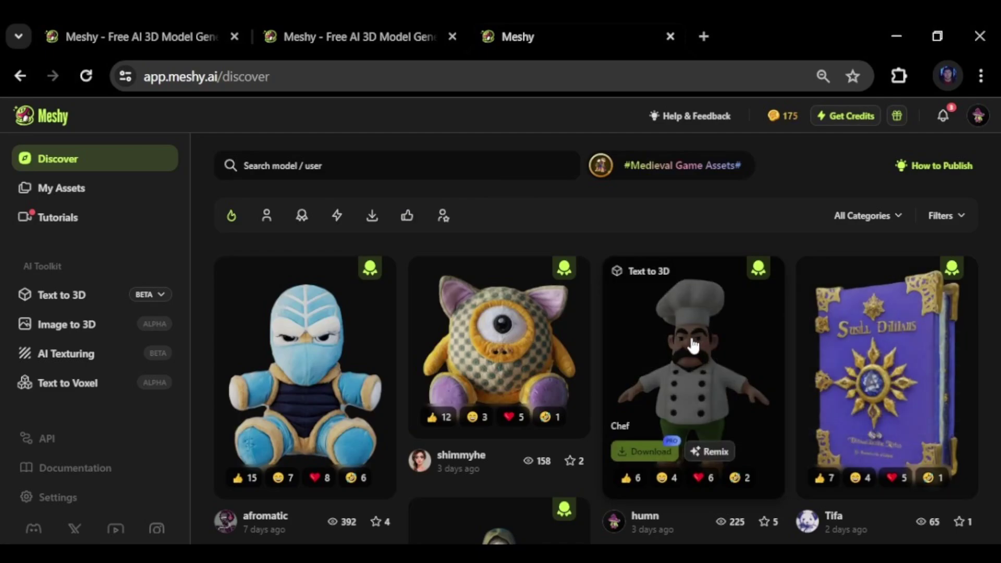
left_click(692, 345)
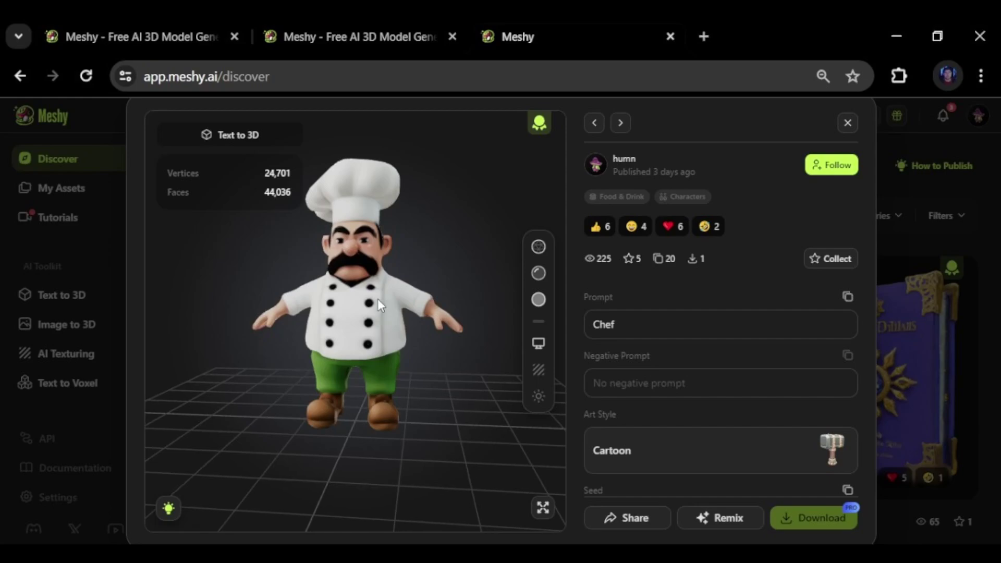
left_click_drag(377, 299, 306, 305)
scroll(306, 305, "up", 5)
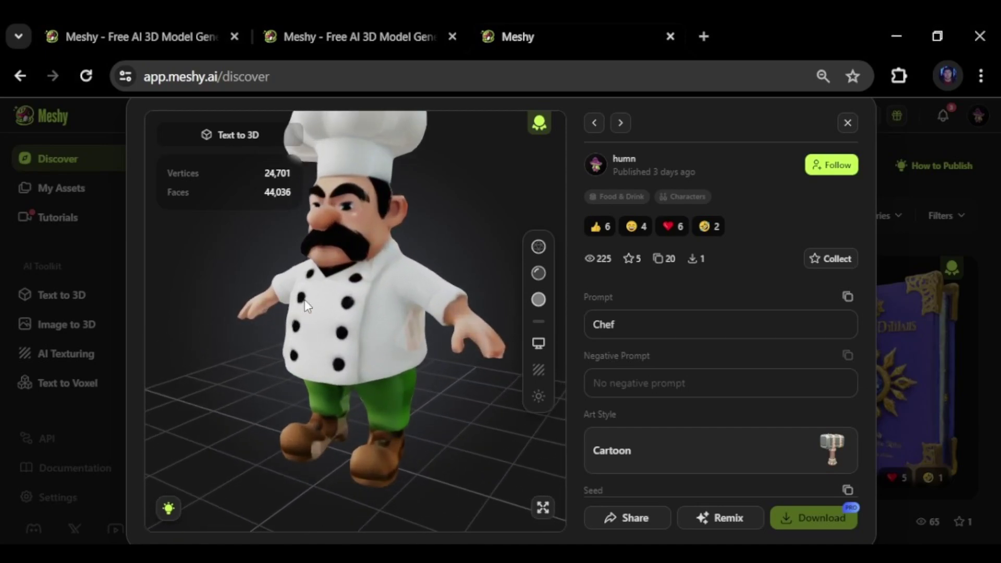
mouse_move(382, 311)
left_mouse_down()
mouse_move(323, 300)
mouse_move(398, 306)
mouse_move(380, 310)
mouse_move(358, 351)
mouse_move(340, 339)
mouse_move(364, 316)
mouse_move(395, 310)
mouse_move(390, 293)
left_mouse_up()
scroll(327, 302, "down", 5)
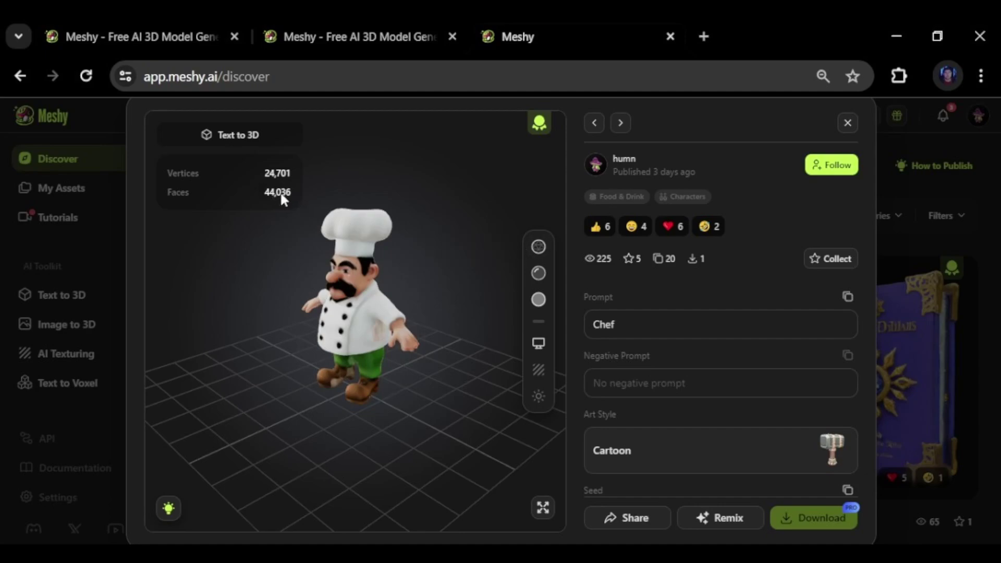
Step: Examine the Chef model's mesh with the wireframe overlay and without its texture, and close the model's details
left_click(538, 246)
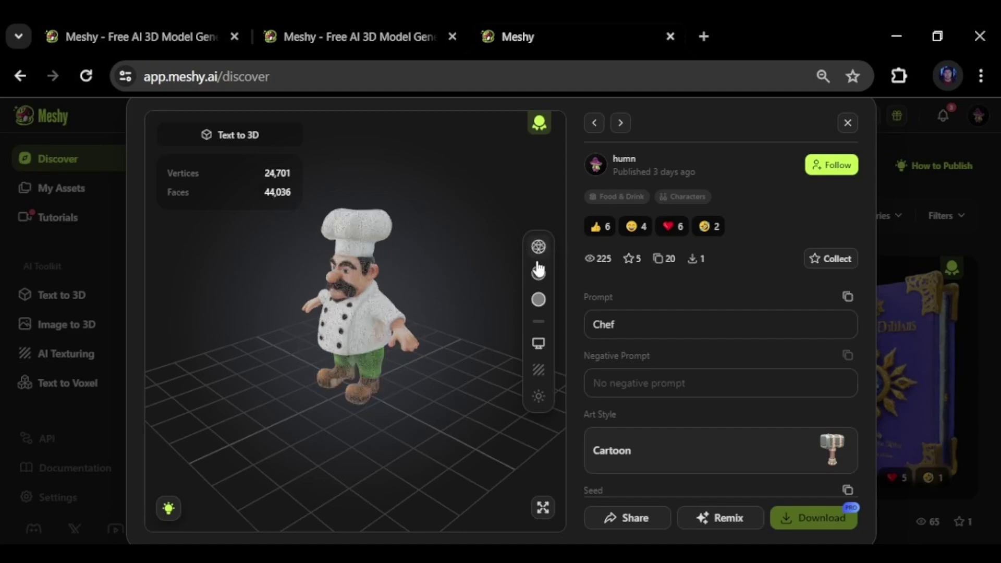
scroll(374, 330, "up", 2)
scroll(374, 330, "up", 2)
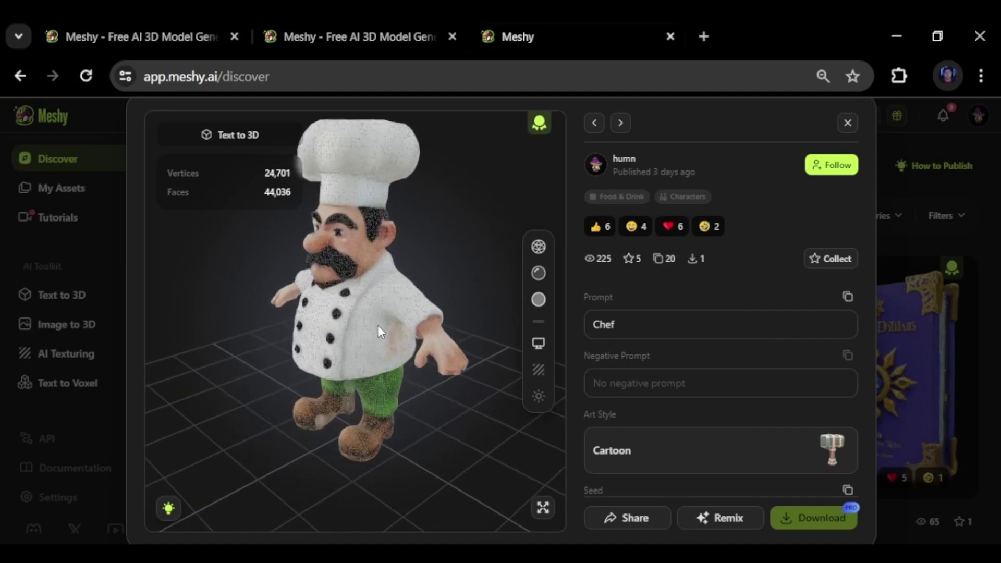
left_click(539, 272)
left_click(539, 246)
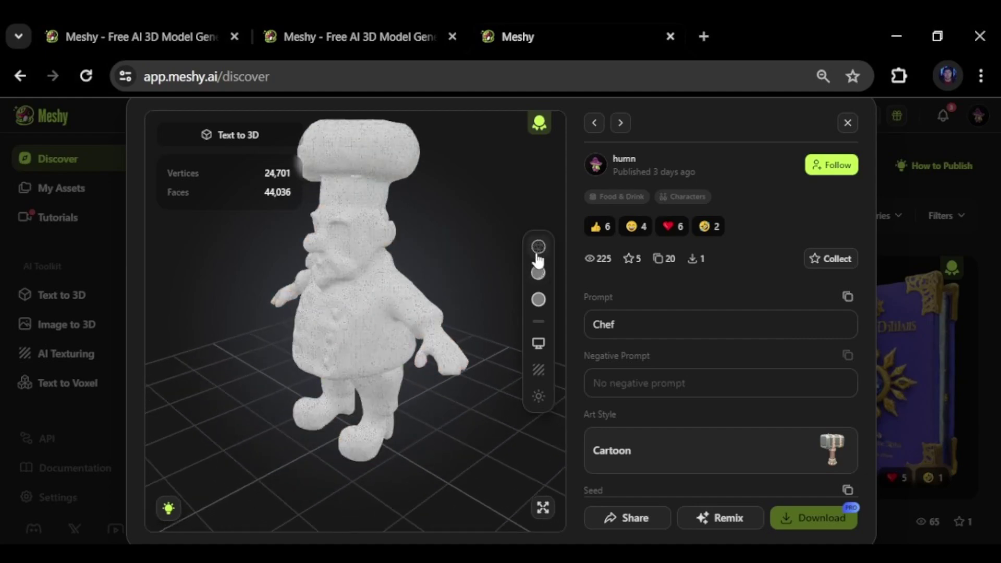
mouse_move(390, 320)
left_mouse_down()
mouse_move(479, 318)
mouse_move(345, 321)
mouse_move(383, 331)
left_mouse_up()
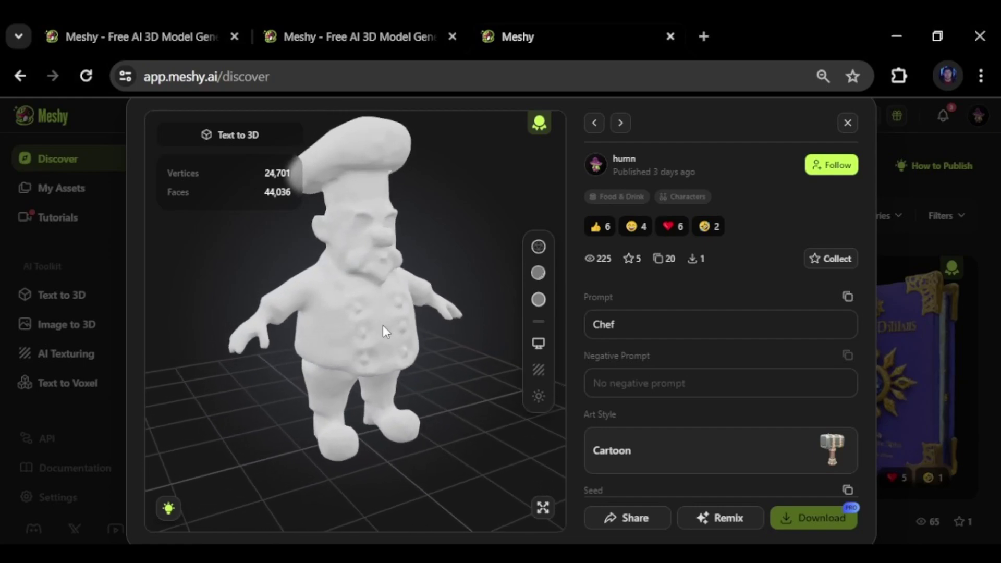
left_click(846, 123)
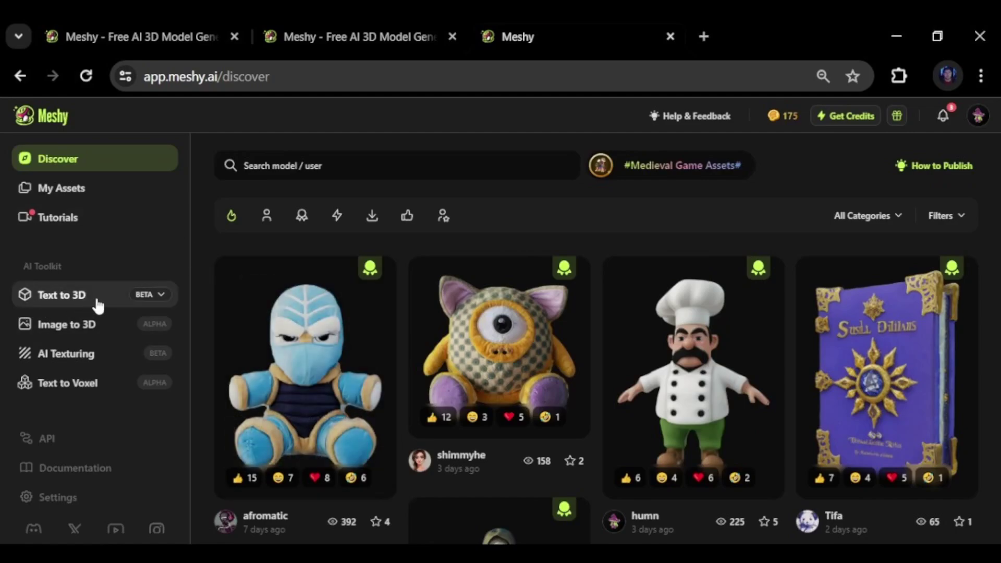
Step: Open the Image to 3D workspace and upload the front-view robot image Front-removebg-preview (1) as the source
left_click(104, 327)
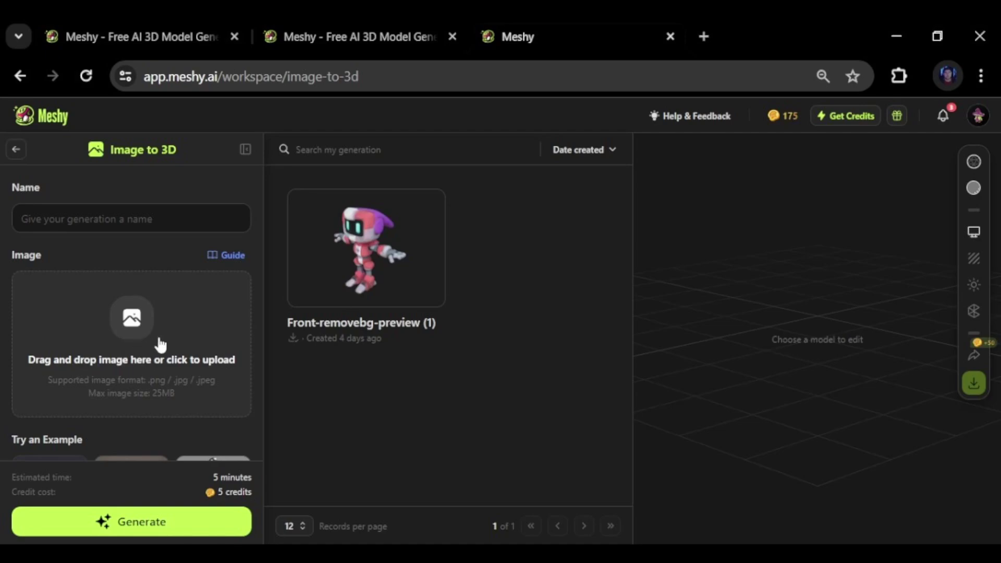
left_click(134, 348)
left_click(649, 431)
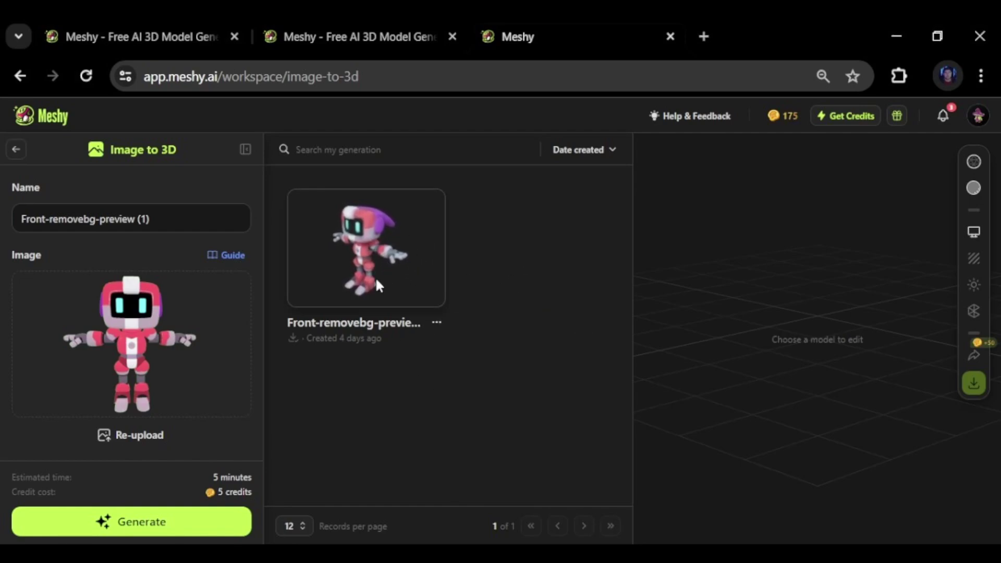
Step: Load the existing Front-removebg-preview (1) generation in a larger 3D view and examine its untextured shape
left_click(368, 264)
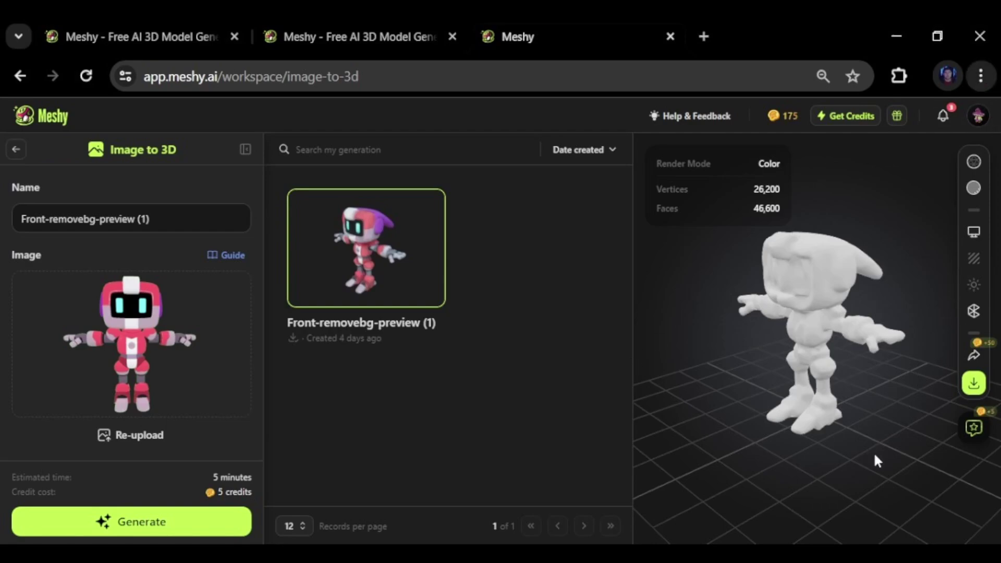
key("ctrl+minus")
key("ctrl+minus")
key("ctrl+minus")
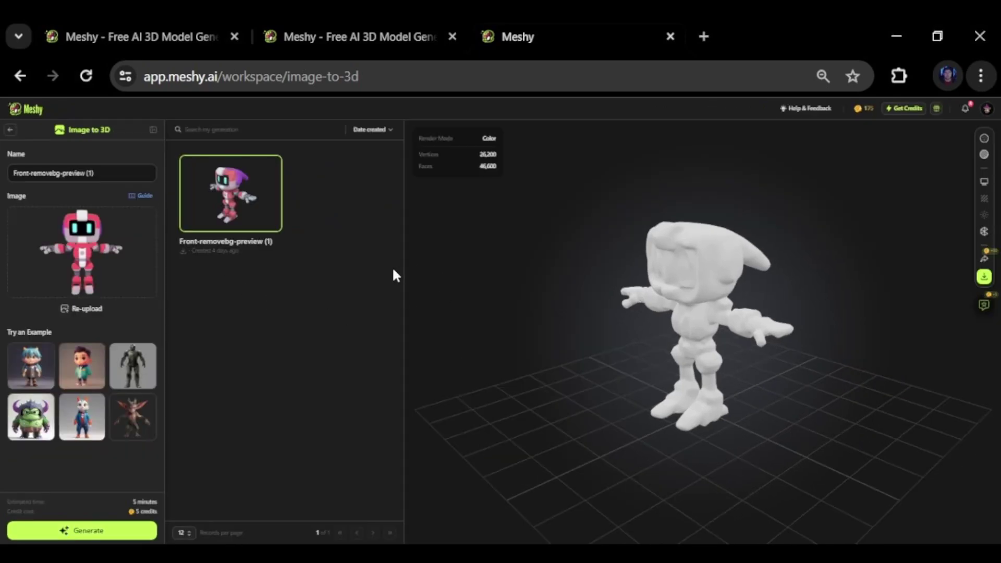
left_click_drag(628, 357, 715, 294)
scroll(714, 311, "up", 5)
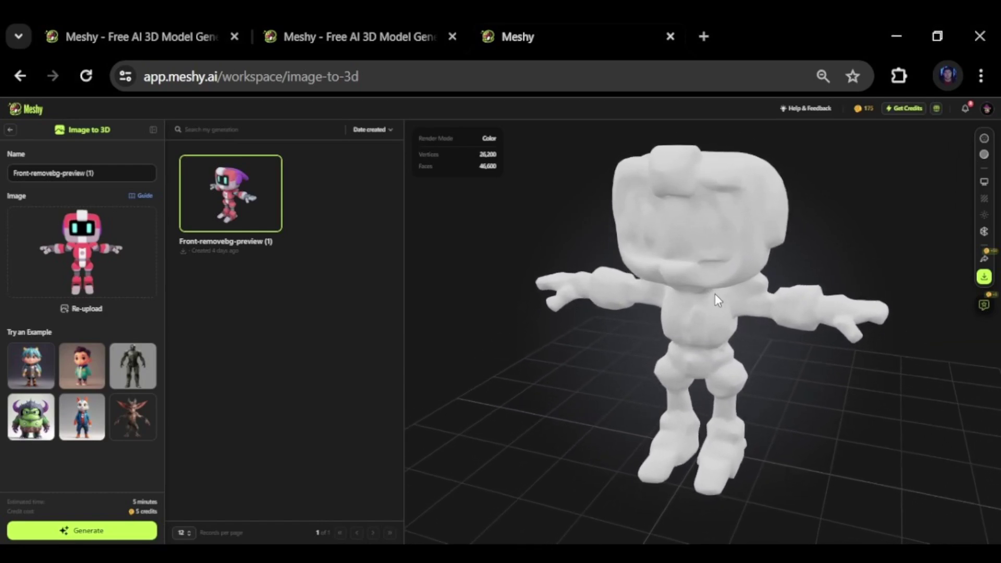
Step: Show the robot model with its texture and examine the colours up close and from different angles
left_click(984, 155)
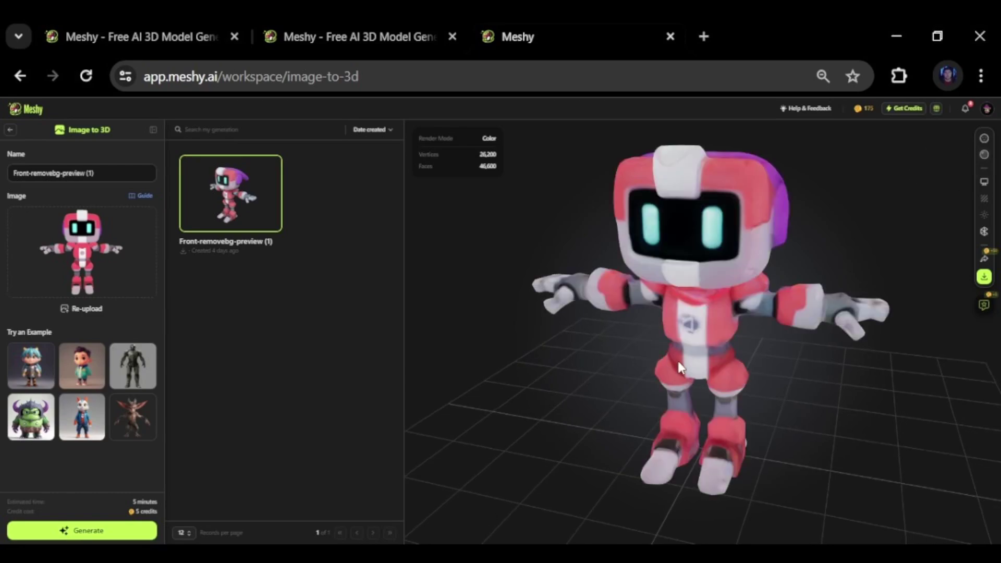
left_click_drag(696, 335, 733, 327)
scroll(696, 269, "up", 5)
scroll(687, 329, "down", 5)
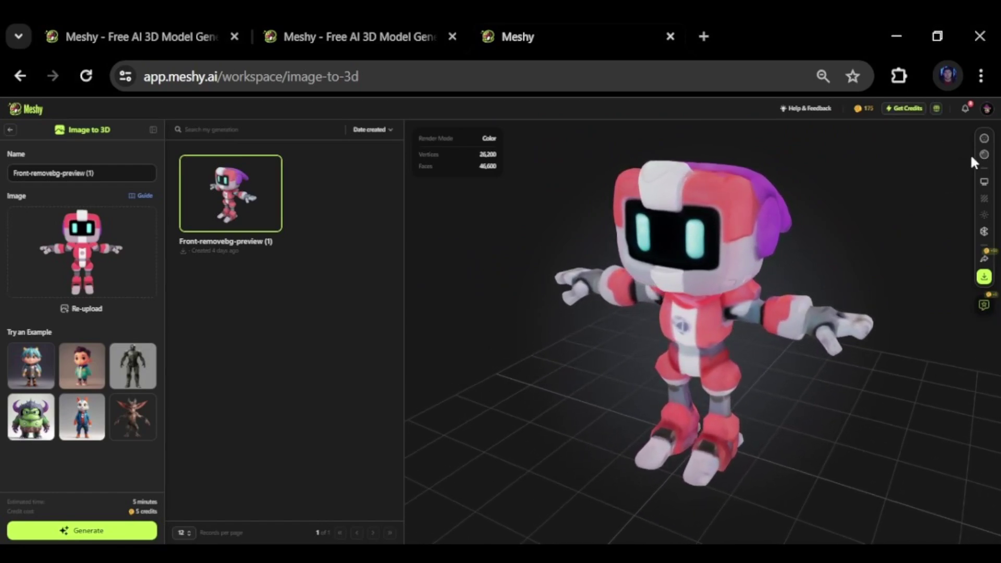
Step: Hide the robot's texture, turn on the wireframe overlay and examine the mesh topology from several sides
left_click(984, 155)
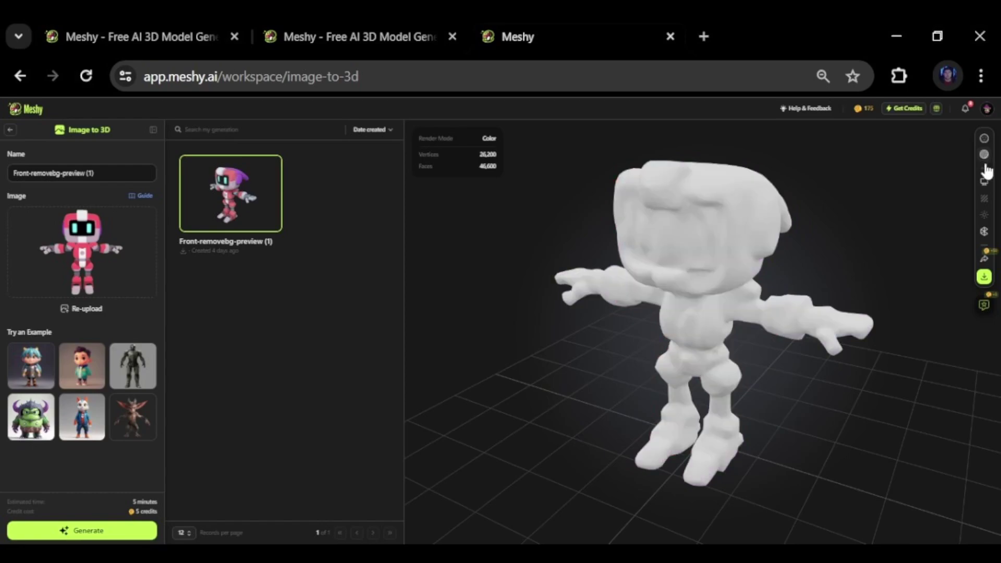
left_click(985, 138)
scroll(676, 361, "up", 3)
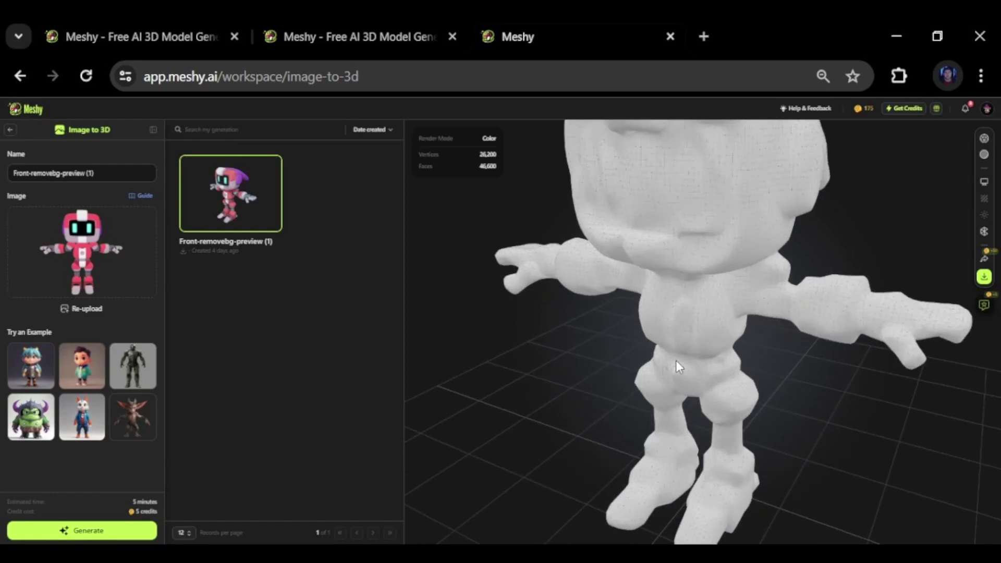
scroll(680, 302, "up", 3)
mouse_move(680, 302)
left_mouse_down()
mouse_move(709, 282)
mouse_move(670, 276)
mouse_move(762, 261)
mouse_move(760, 246)
mouse_move(956, 185)
mouse_move(750, 240)
mouse_move(952, 208)
left_mouse_up()
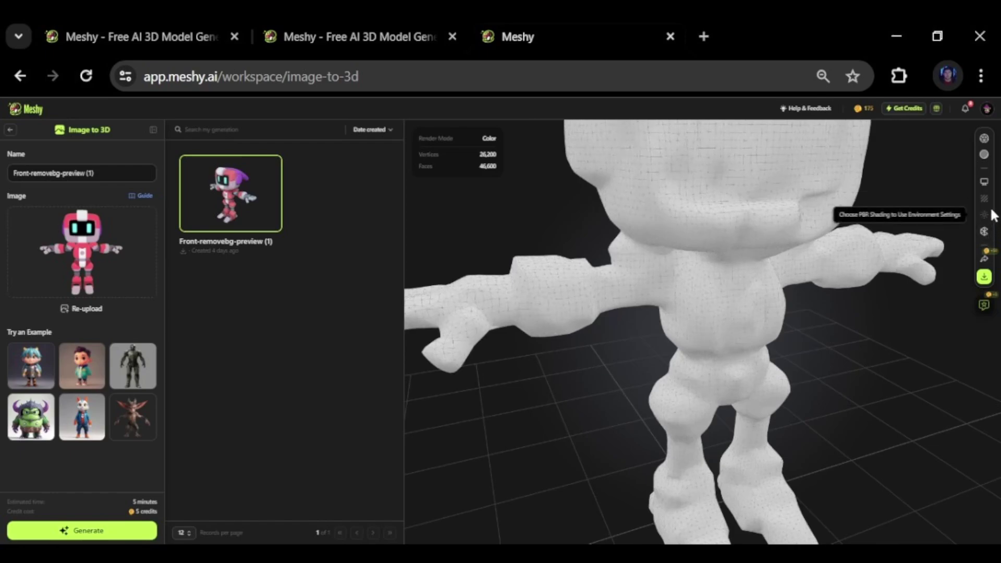
scroll(800, 277, "down", 5)
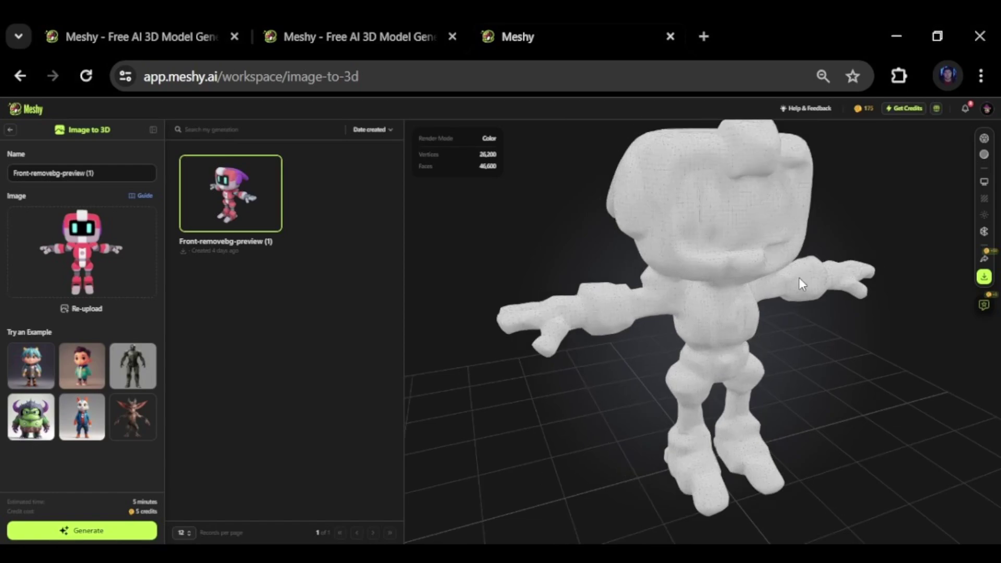
left_click_drag(754, 302, 830, 292)
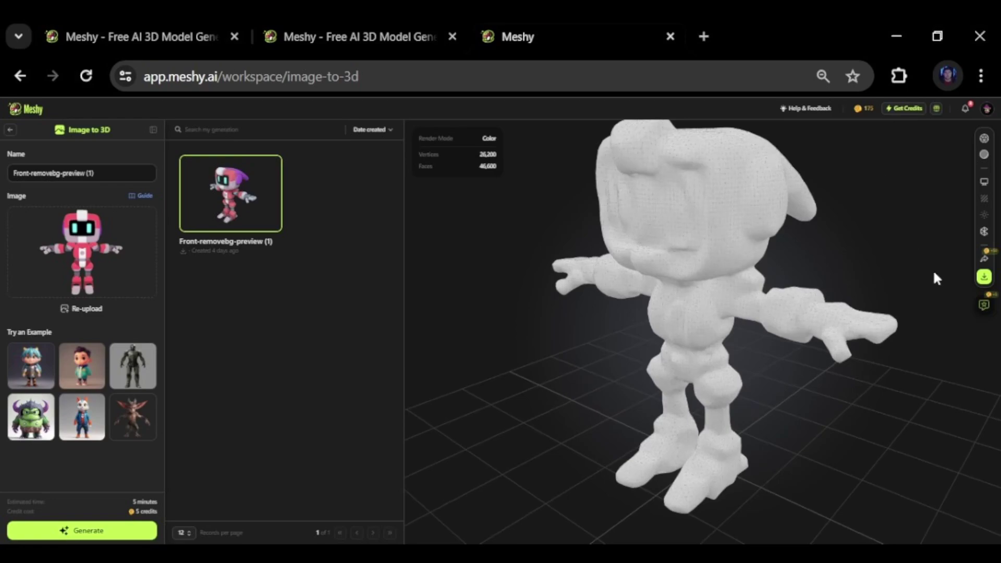
Step: Set the robot's mesh mode to Quad in the mesh settings
left_click(983, 231)
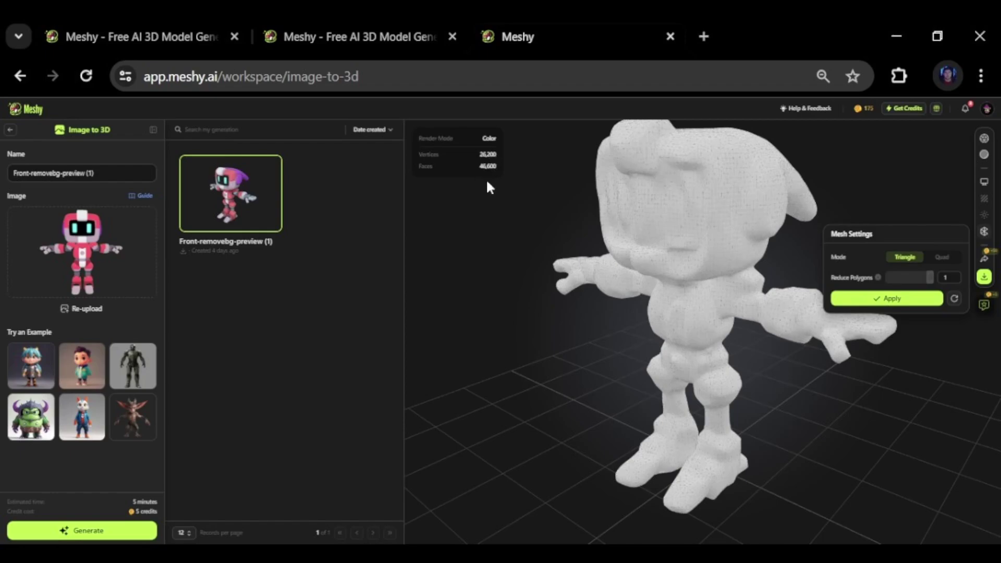
left_click(936, 257)
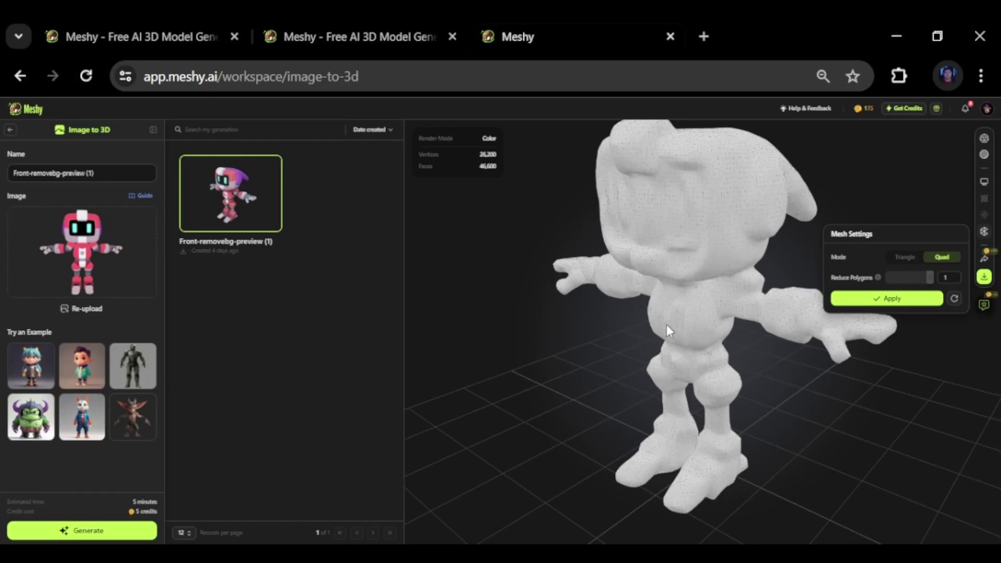
left_click(895, 186)
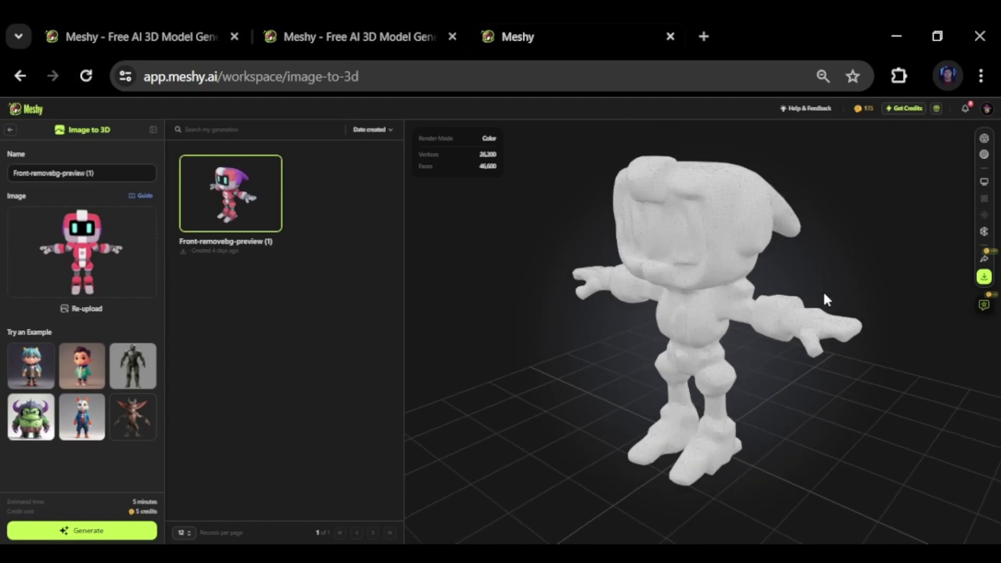
Step: Examine the robot's back, restore the textured display and compare the model's front and sides
left_click_drag(824, 297, 687, 287)
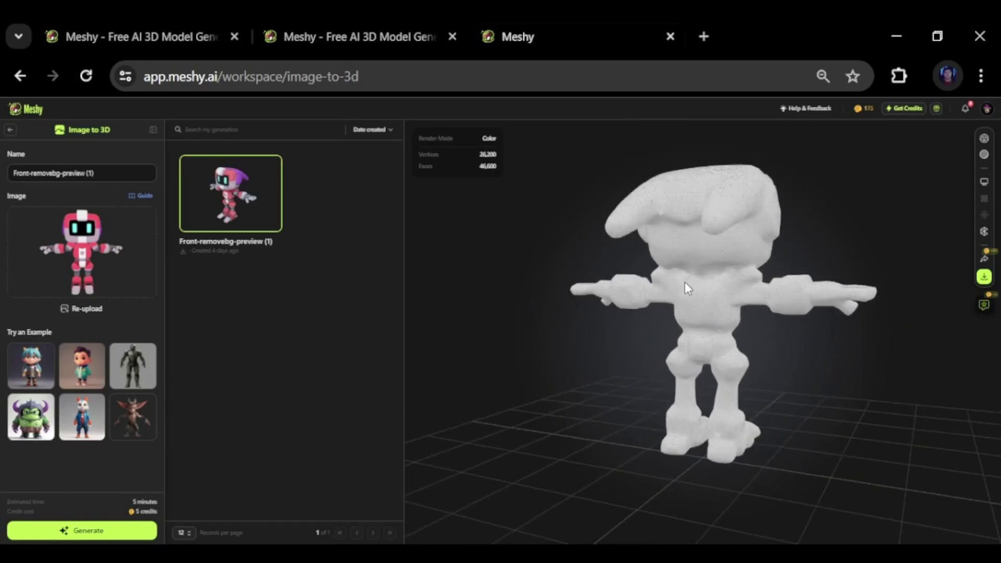
left_click(985, 154)
left_click_drag(865, 238, 748, 272)
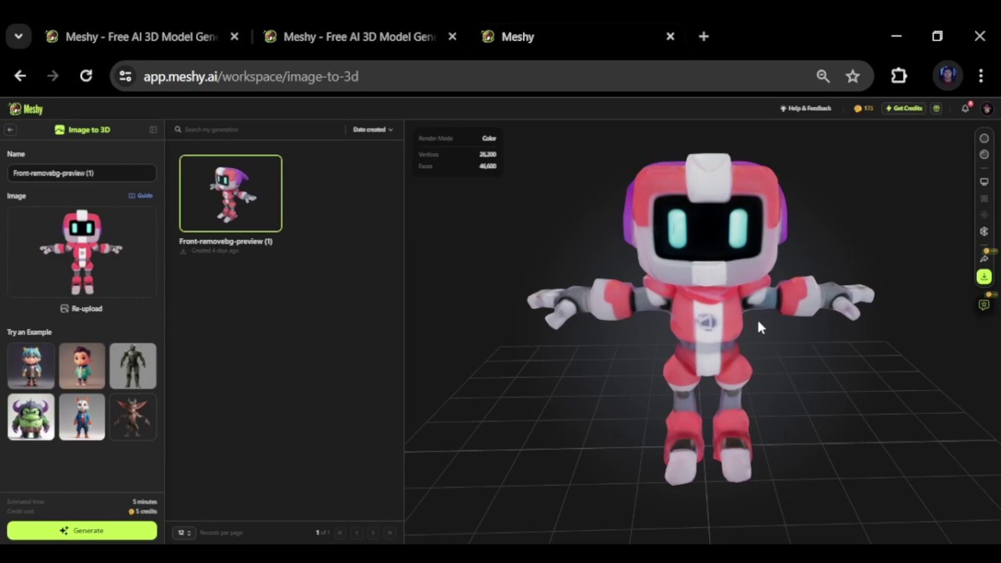
left_click_drag(757, 318, 784, 292)
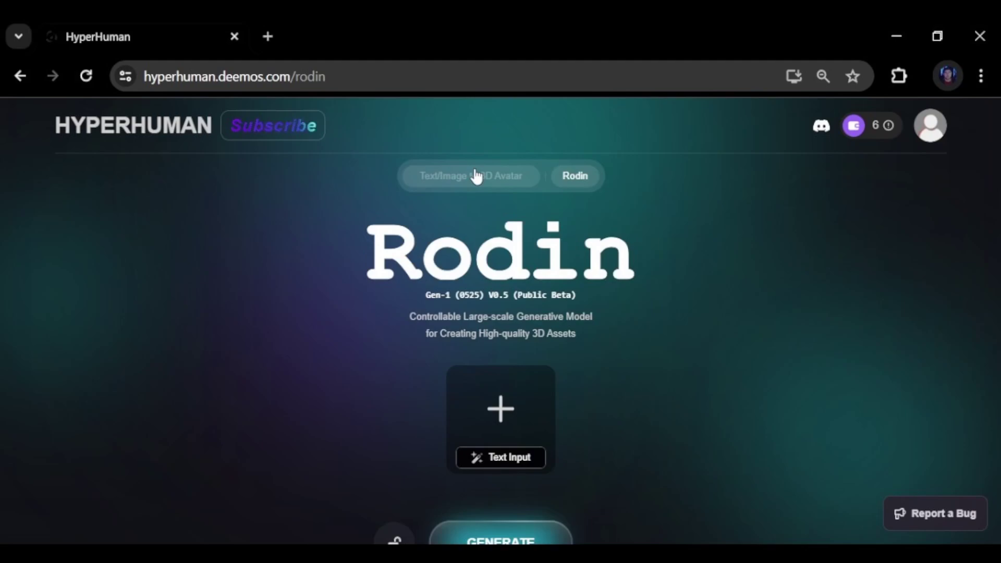
Step: Upload the front-view robot image as the generation input in HyperHuman Rodin
left_click(855, 128)
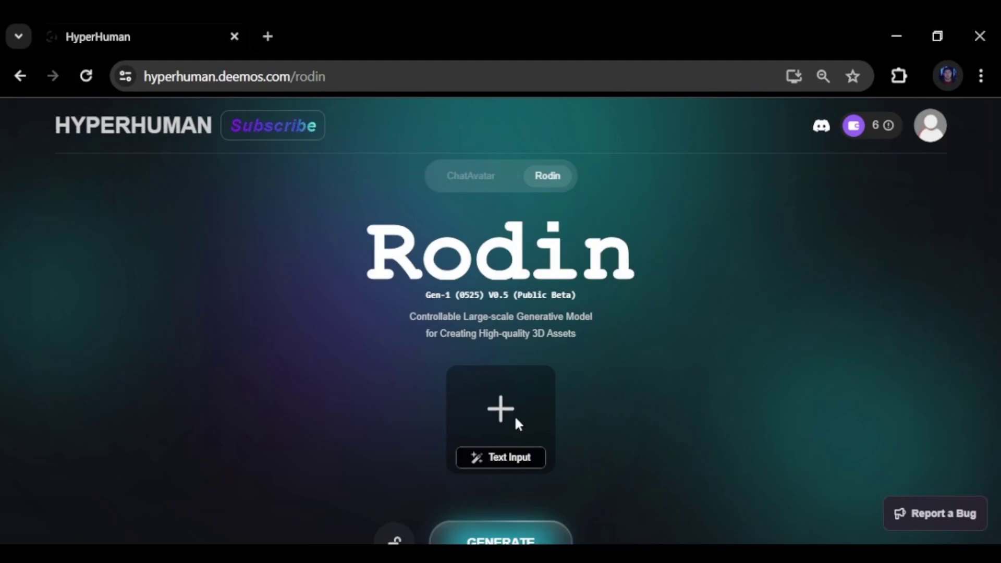
left_click(486, 411)
left_click(678, 435)
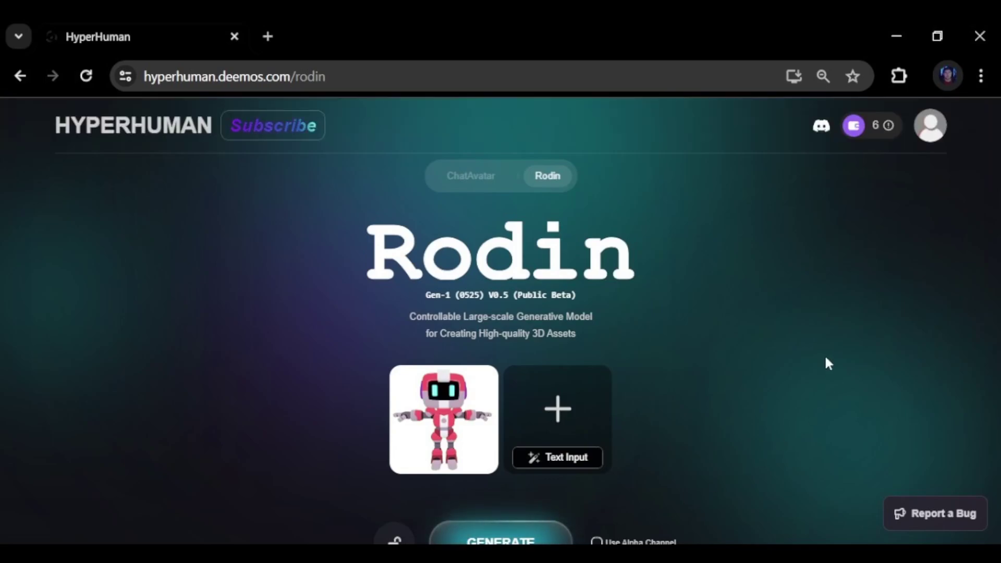
Step: Browse Rodin's featured assets and open the green armored humanoid model's details
scroll(816, 360, "down", 4)
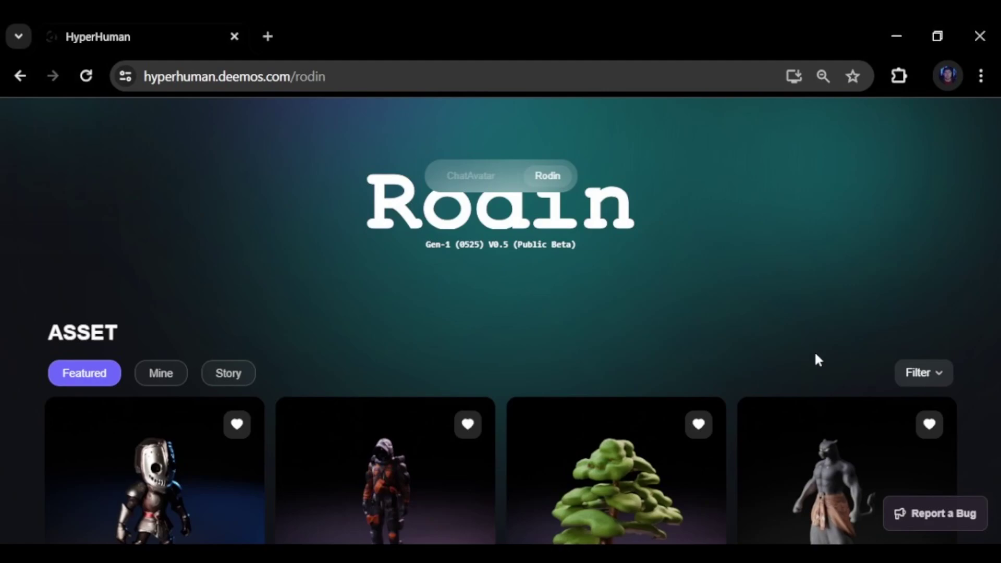
scroll(787, 232, "down", 2)
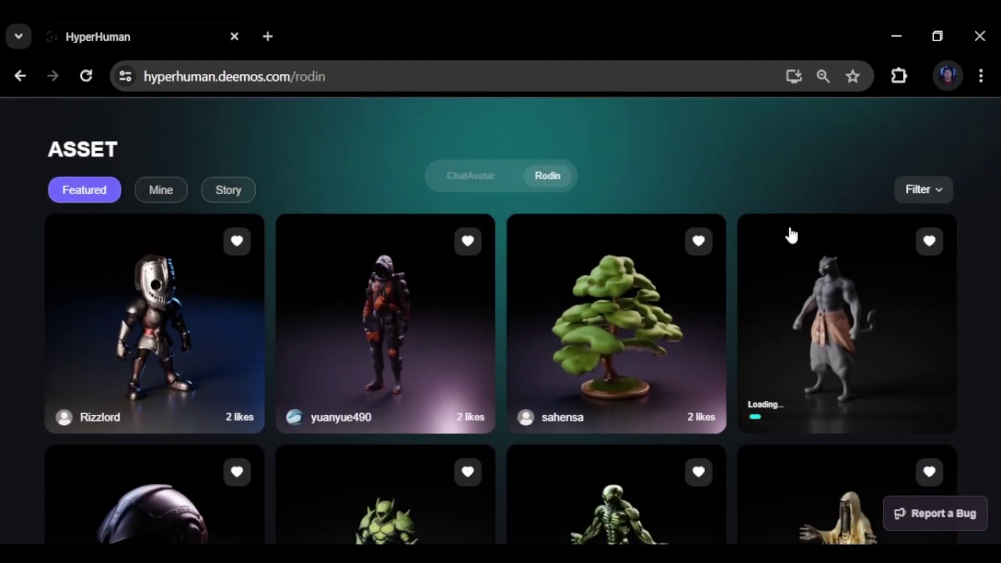
scroll(670, 281, "down", 2)
scroll(721, 235, "down", 2)
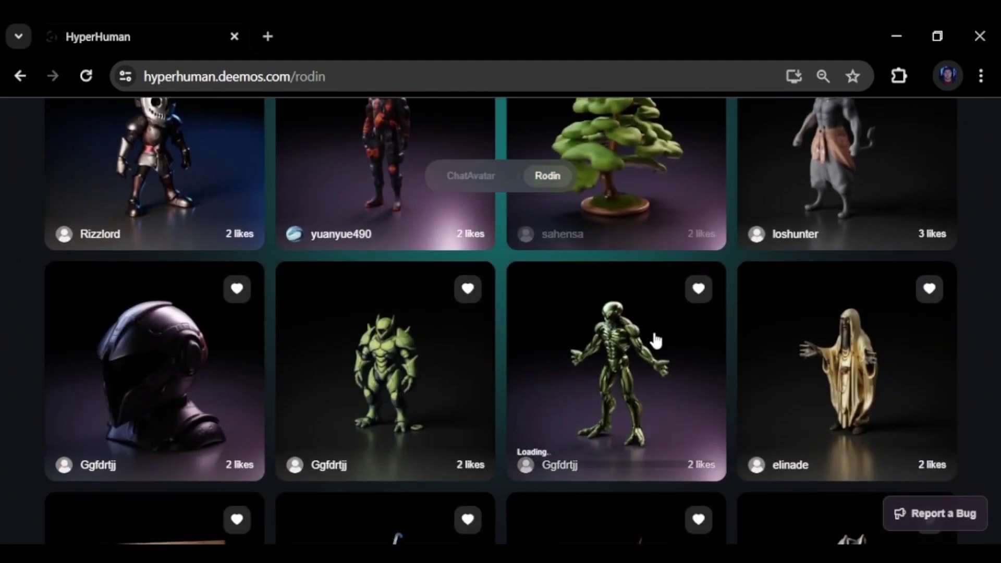
left_click(395, 381)
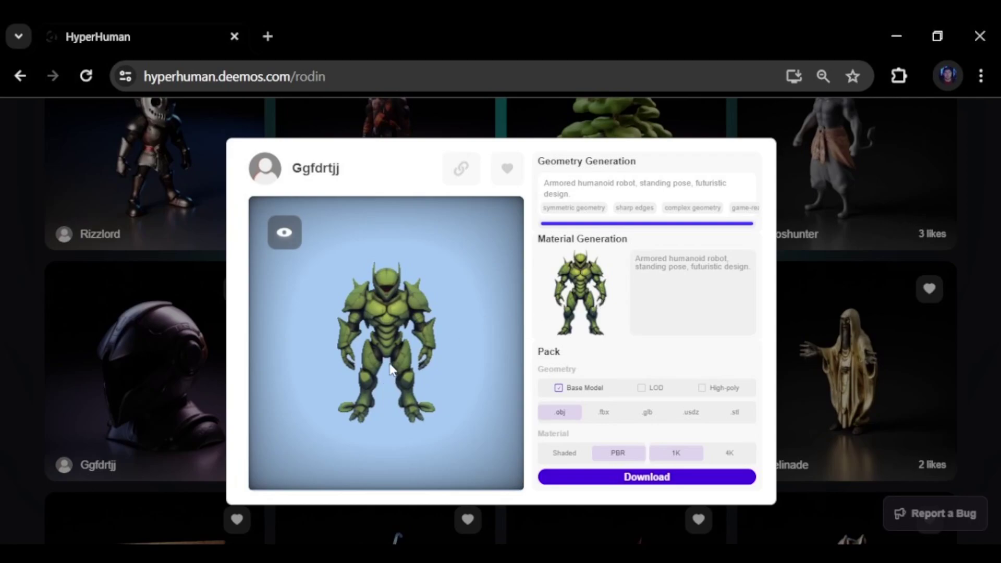
Step: Examine the green armored humanoid model up close from the front and side, and close its details
scroll(392, 369, "up", 2)
scroll(392, 370, "up", 4)
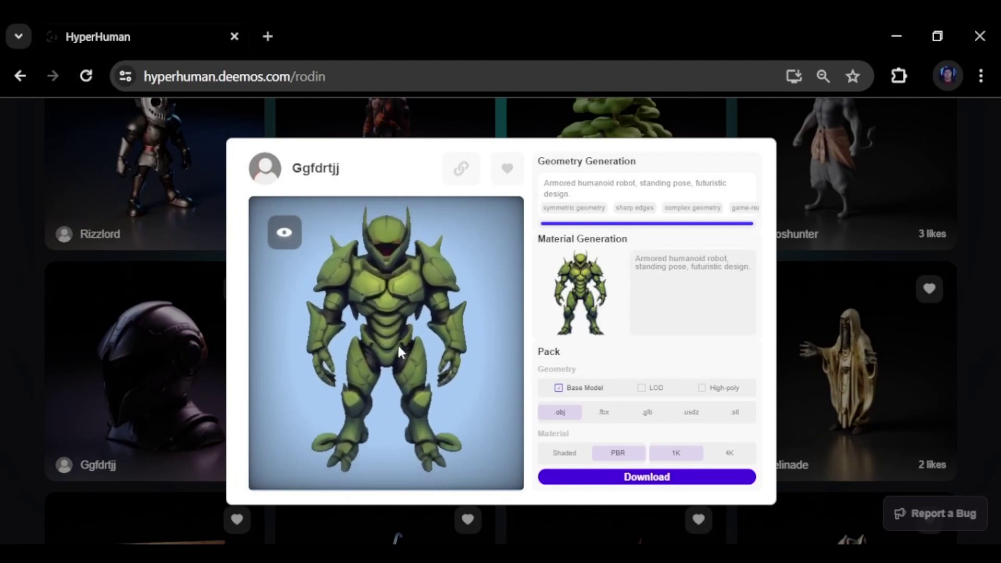
left_click_drag(356, 354, 417, 333)
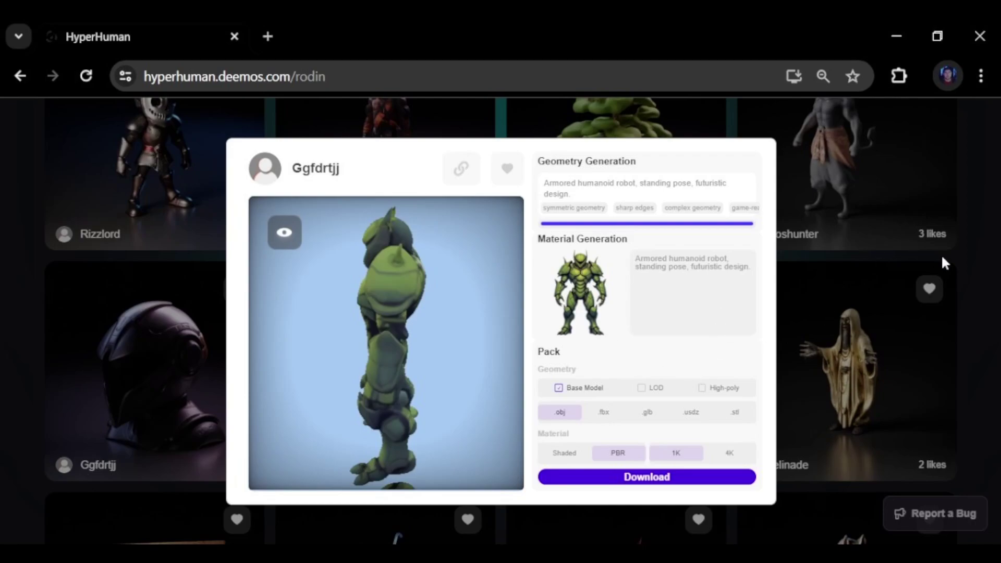
left_click(976, 263)
Step: Display the account's own generated assets and open the brightly lit robot model's details
scroll(965, 310, "up", 5)
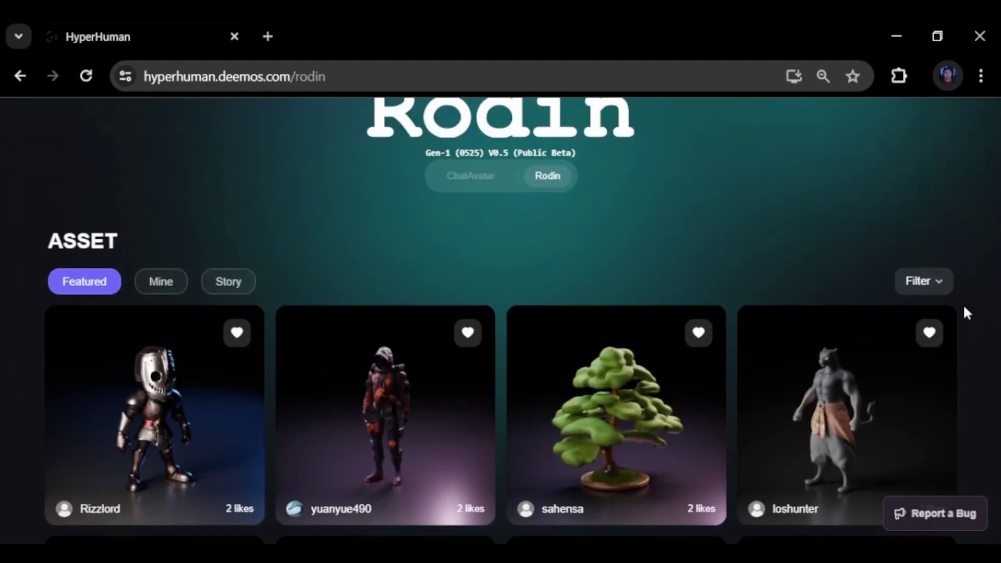
left_click(165, 283)
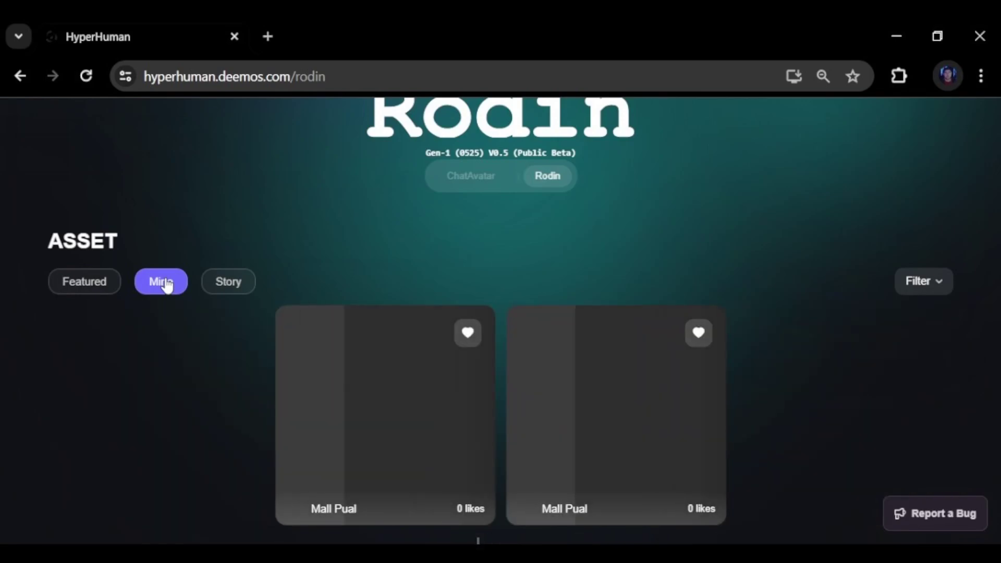
scroll(471, 219, "down", 2)
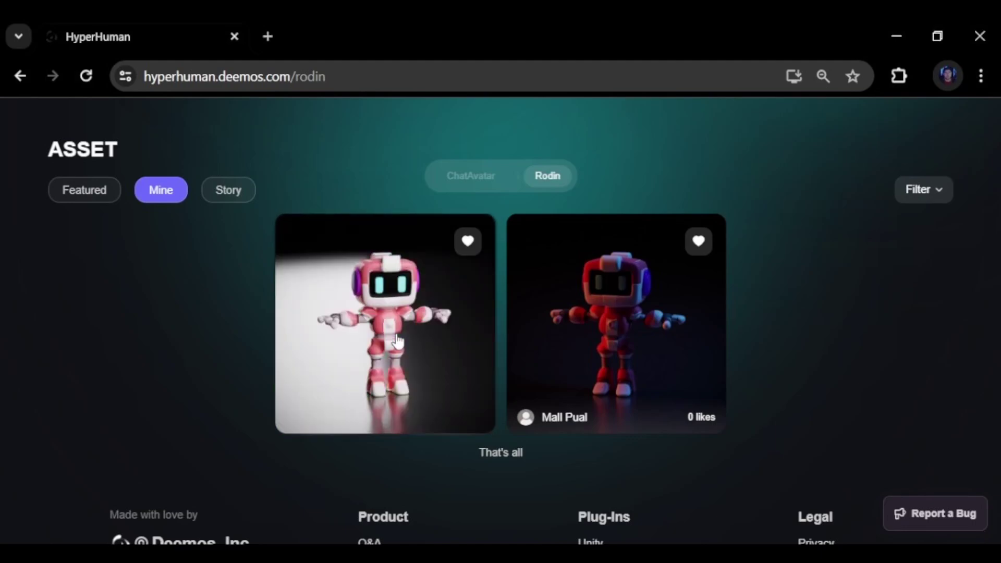
left_click(398, 342)
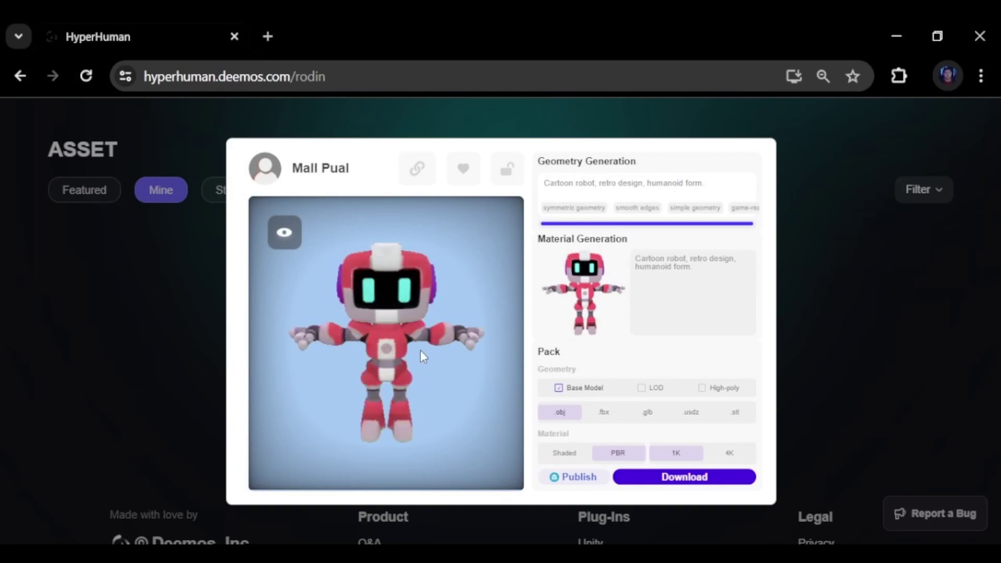
Step: Review the robot's geometry generation tags and examine its 3D model from the front, side and back
left_click_drag(420, 349, 393, 346)
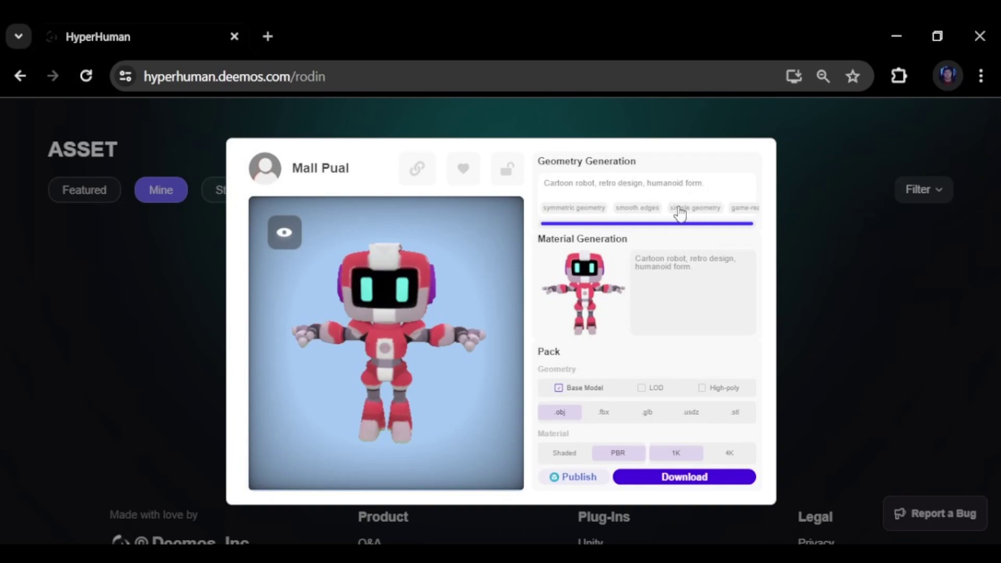
scroll(697, 213, "right", 1)
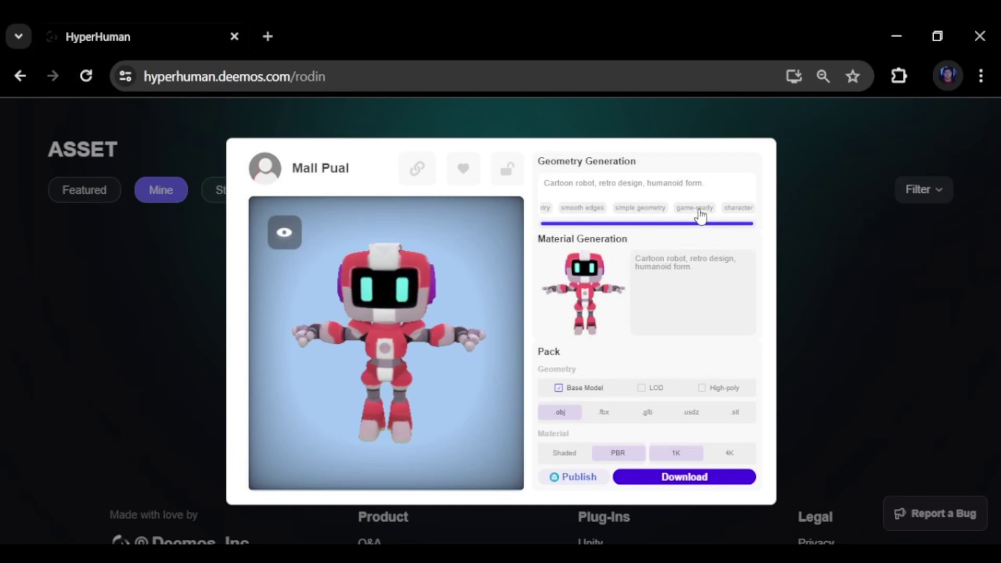
scroll(698, 213, "left", 1)
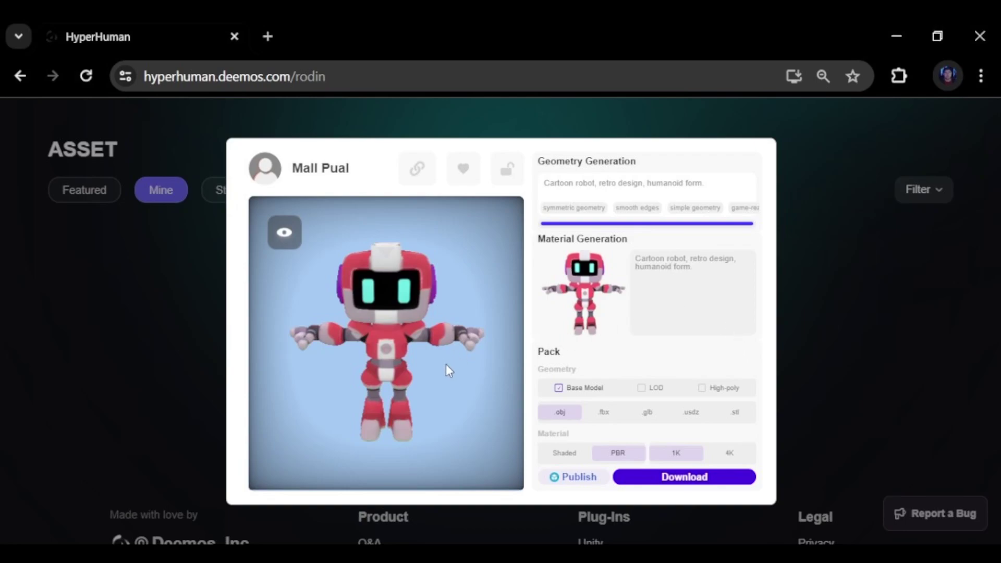
left_click_drag(446, 364, 506, 378)
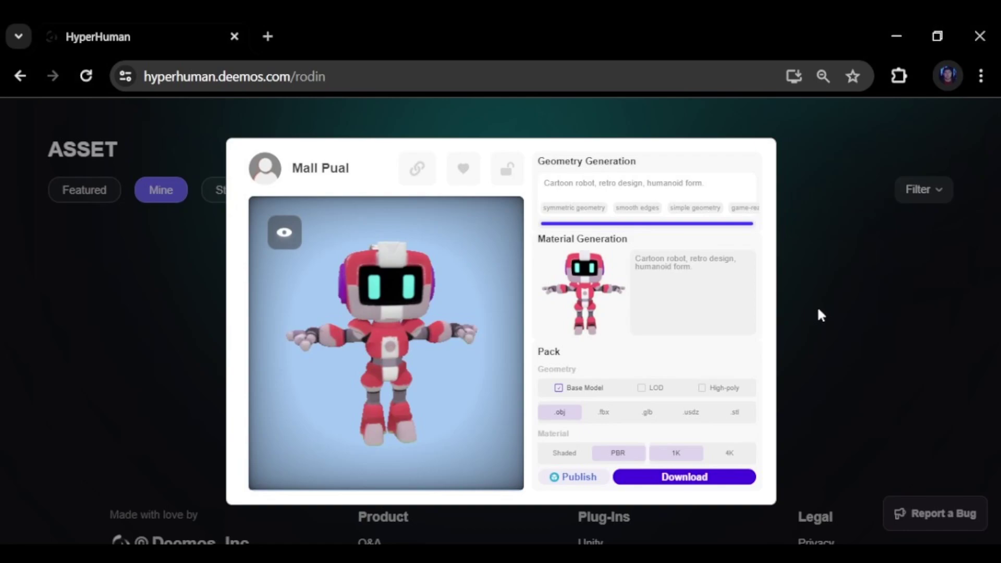
left_click_drag(380, 349, 334, 350)
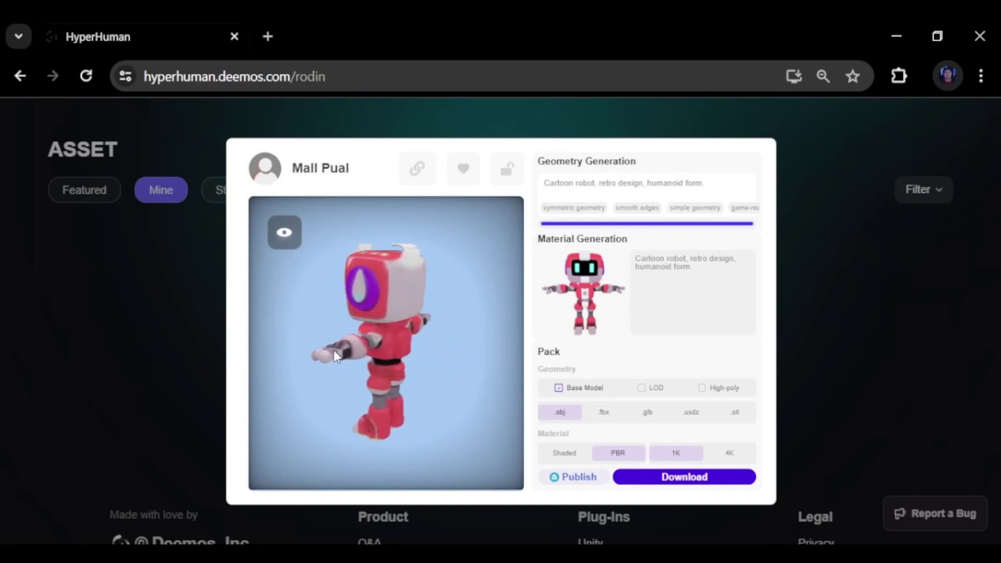
Step: Include LOD geometry in the robot's download pack and inspect the model from the front and at an angle
left_click(641, 389)
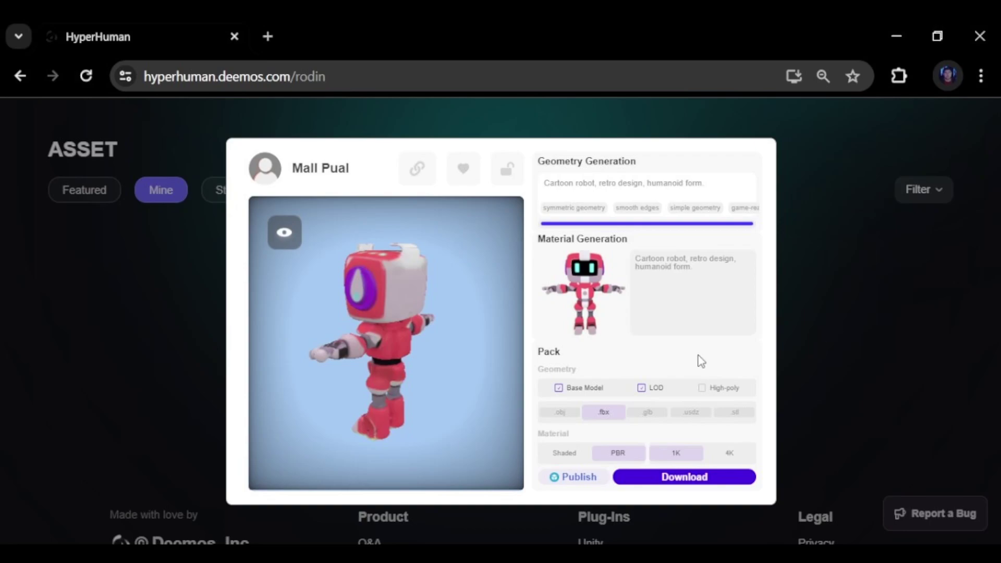
mouse_move(381, 347)
left_mouse_down()
mouse_move(460, 337)
mouse_move(464, 359)
mouse_move(471, 346)
mouse_move(357, 331)
mouse_move(358, 317)
mouse_move(464, 313)
mouse_move(369, 326)
mouse_move(439, 327)
mouse_move(318, 389)
mouse_move(385, 368)
mouse_move(351, 352)
mouse_move(430, 353)
mouse_move(326, 348)
mouse_move(341, 364)
mouse_move(412, 349)
mouse_move(215, 330)
mouse_move(351, 349)
mouse_move(370, 330)
mouse_move(333, 327)
mouse_move(389, 354)
mouse_move(375, 354)
left_mouse_up()
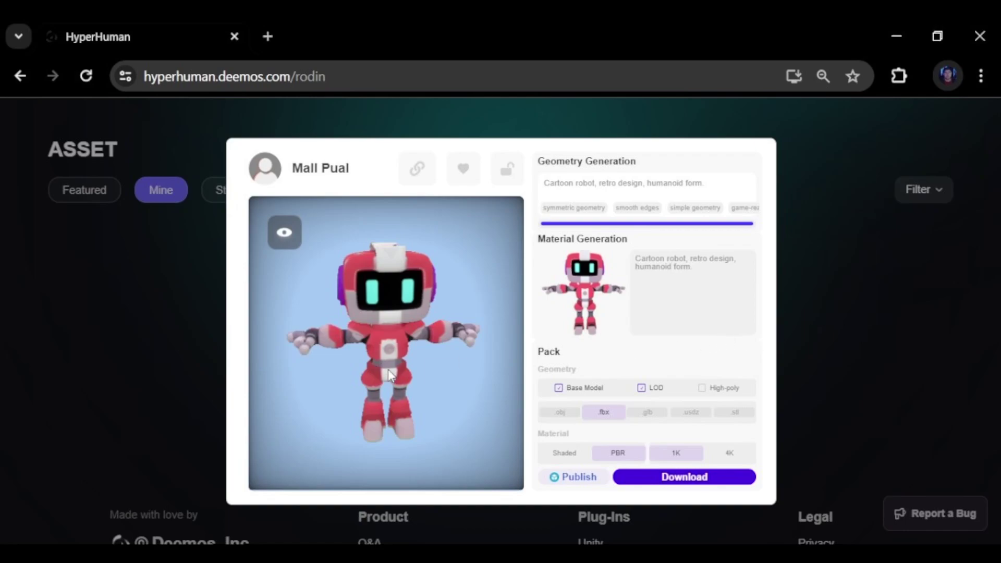
left_click_drag(390, 373, 441, 365)
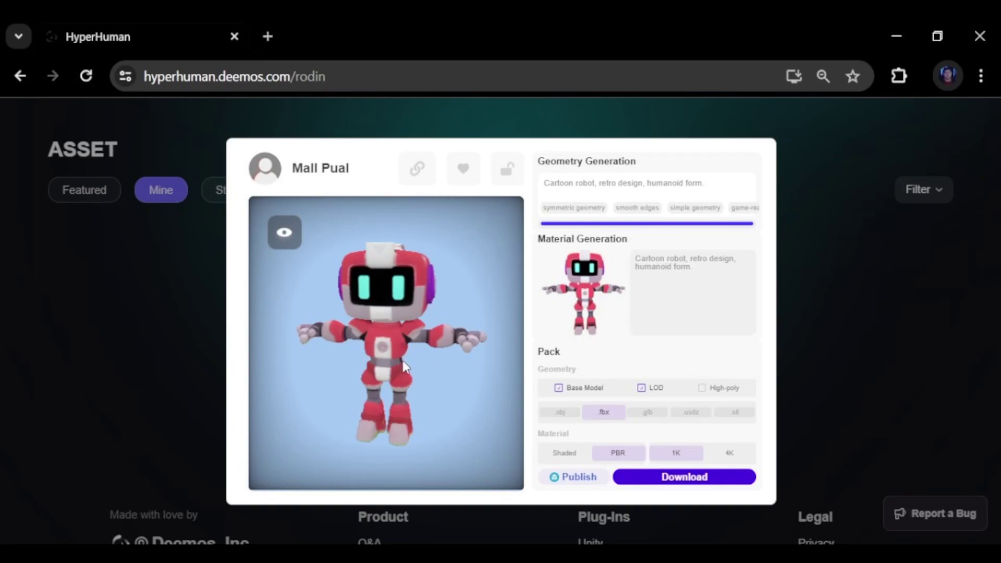
mouse_move(406, 366)
left_mouse_down()
mouse_move(441, 341)
mouse_move(363, 381)
mouse_move(428, 339)
mouse_move(402, 351)
left_mouse_up()
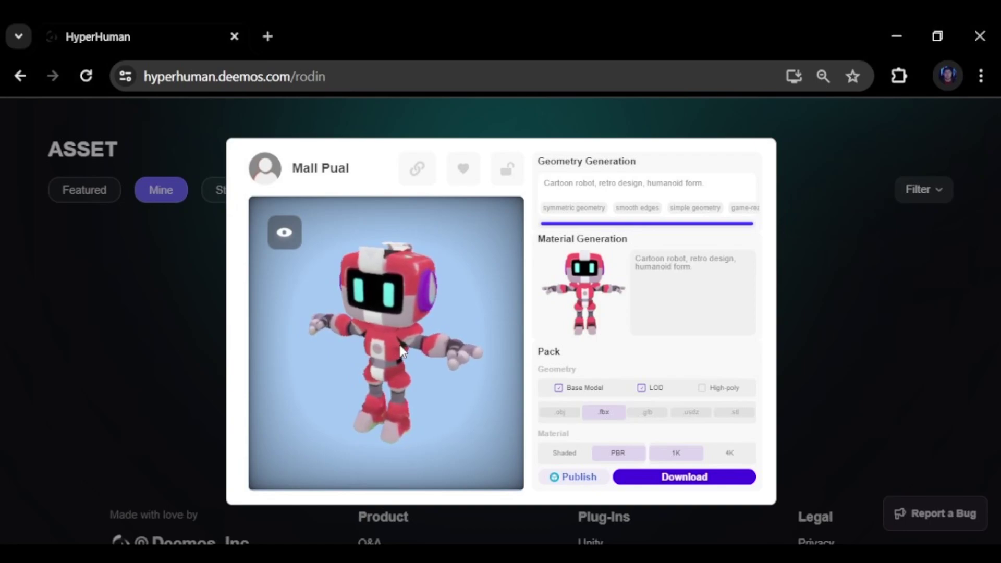